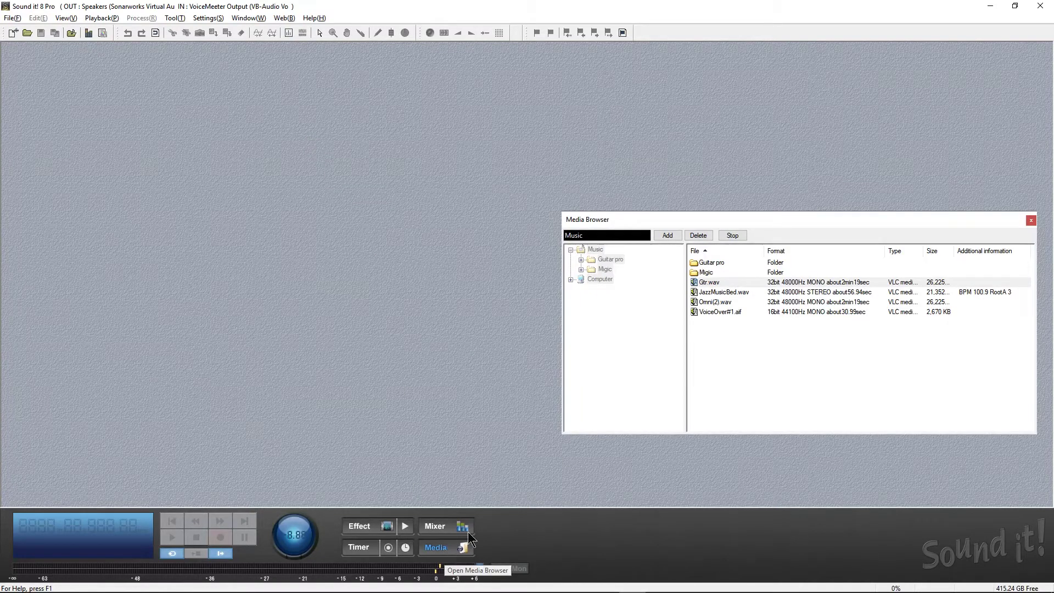
# Preview VoiceOver#1.aif and Omni(2).wav in the Media Browser, then close it
pyautogui.click(721, 312)
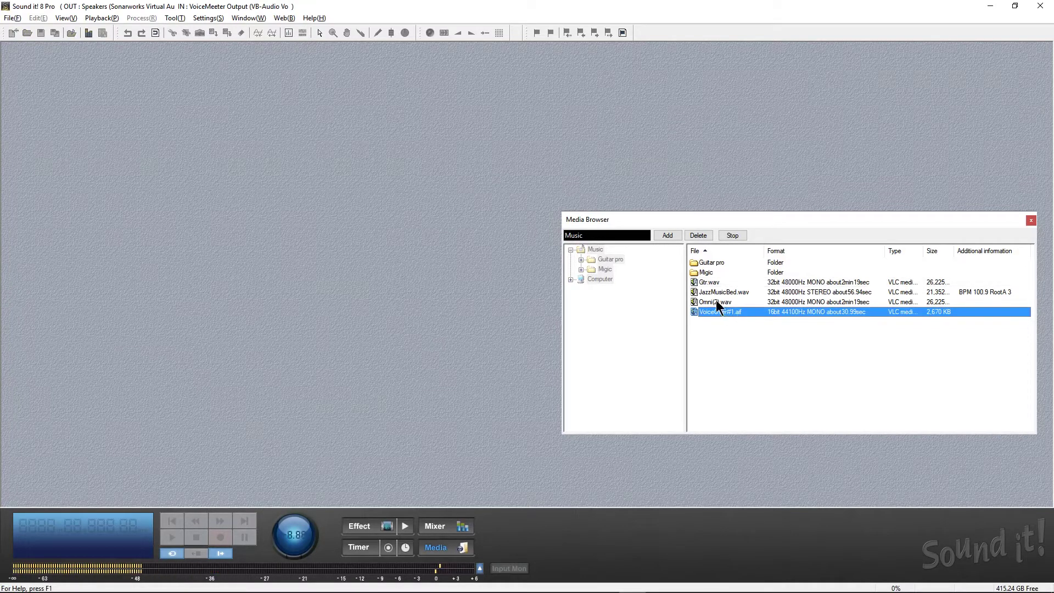
pyautogui.click(712, 302)
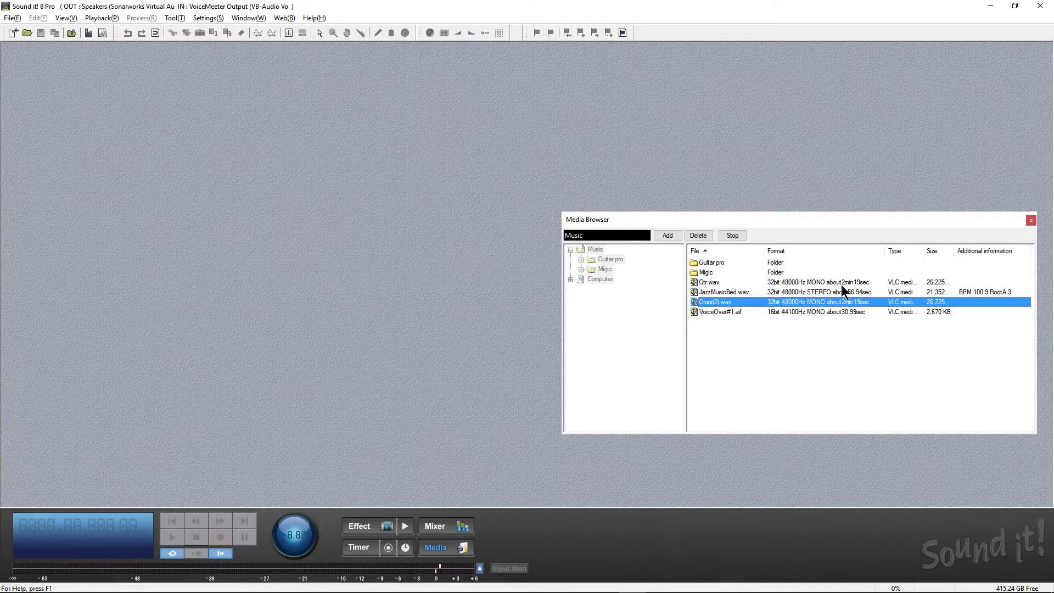
pyautogui.click(1031, 220)
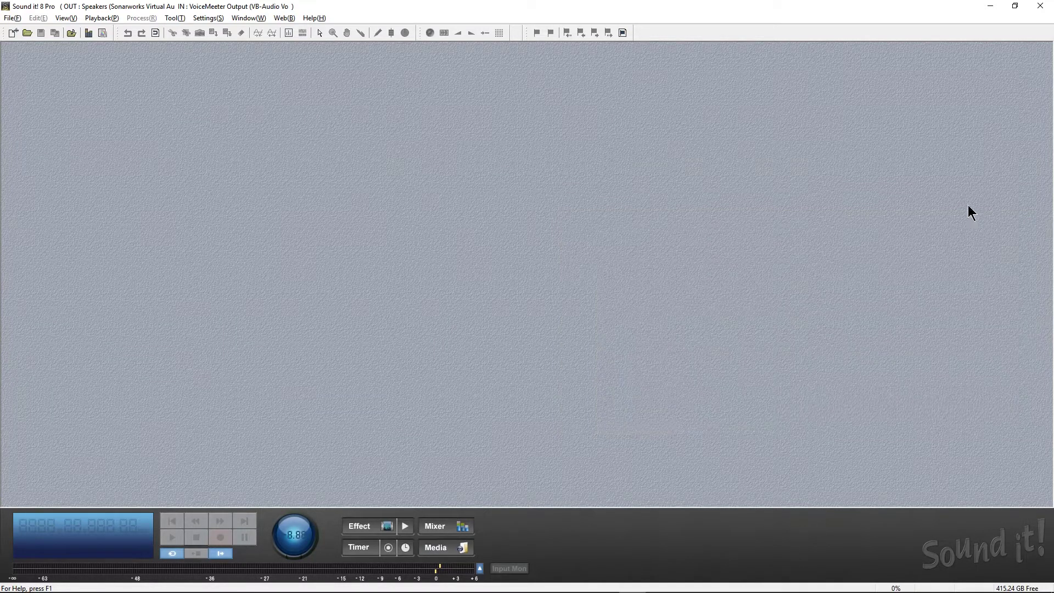
# Open the Playlist window from the Tool menu and reposition it
pyautogui.click(171, 18)
pyautogui.click(187, 29)
pyautogui.moveTo(222, 139); pyautogui.dragTo(377, 158)
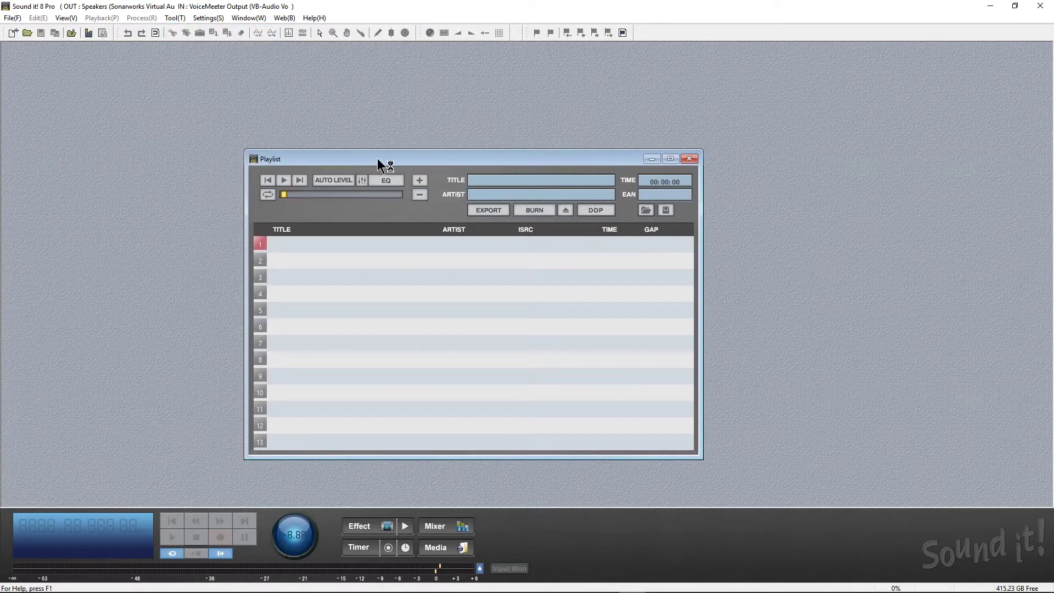
# Add GTR.wav, Gtr 2.wav and Omni(2).wav as the playlist's three tracks
pyautogui.click(419, 181)
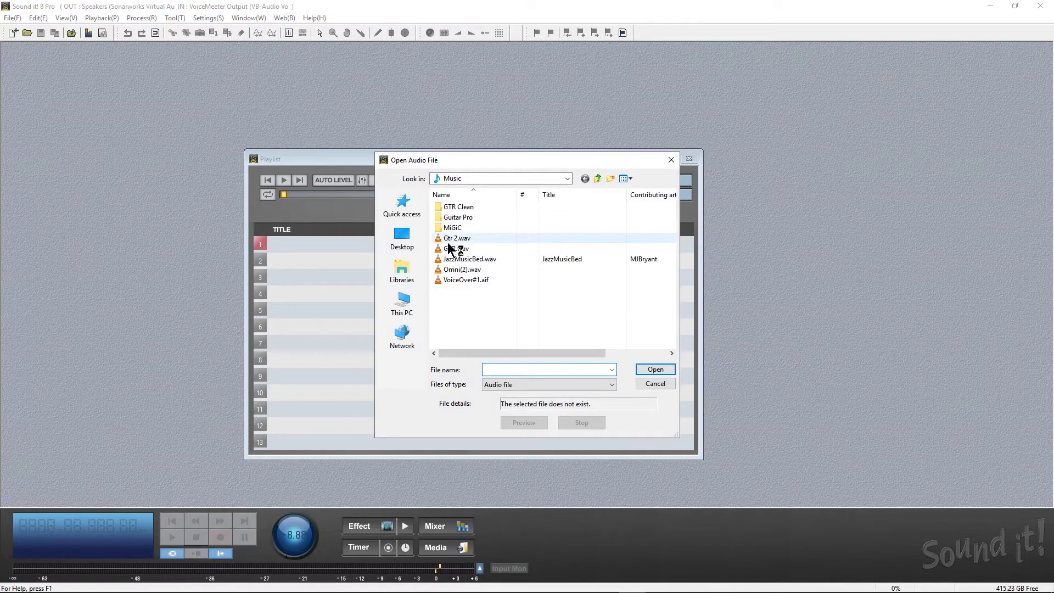
pyautogui.doubleClick(461, 250)
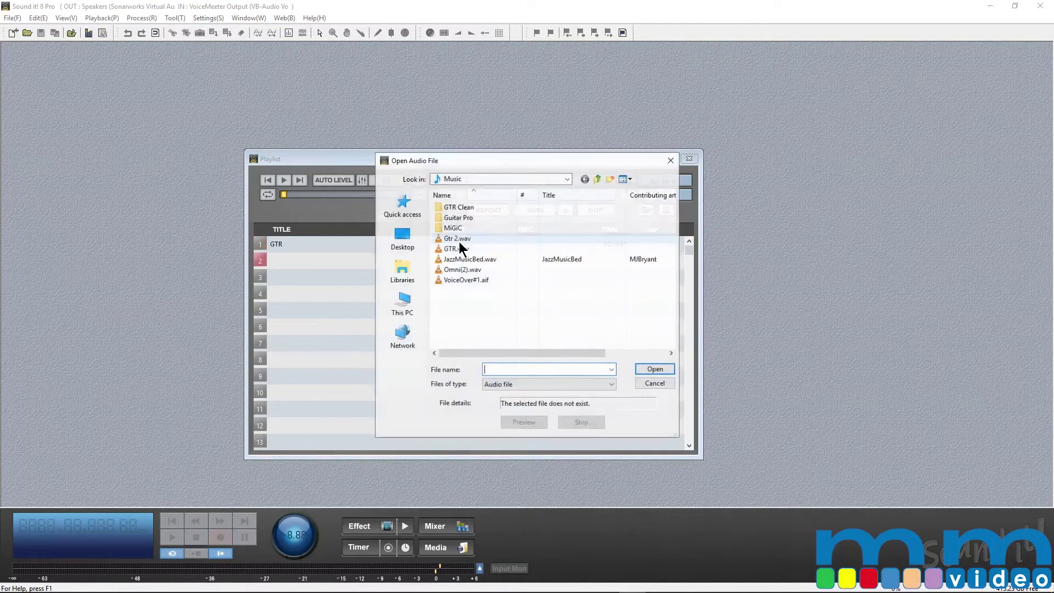
pyautogui.doubleClick(450, 239)
pyautogui.doubleClick(463, 270)
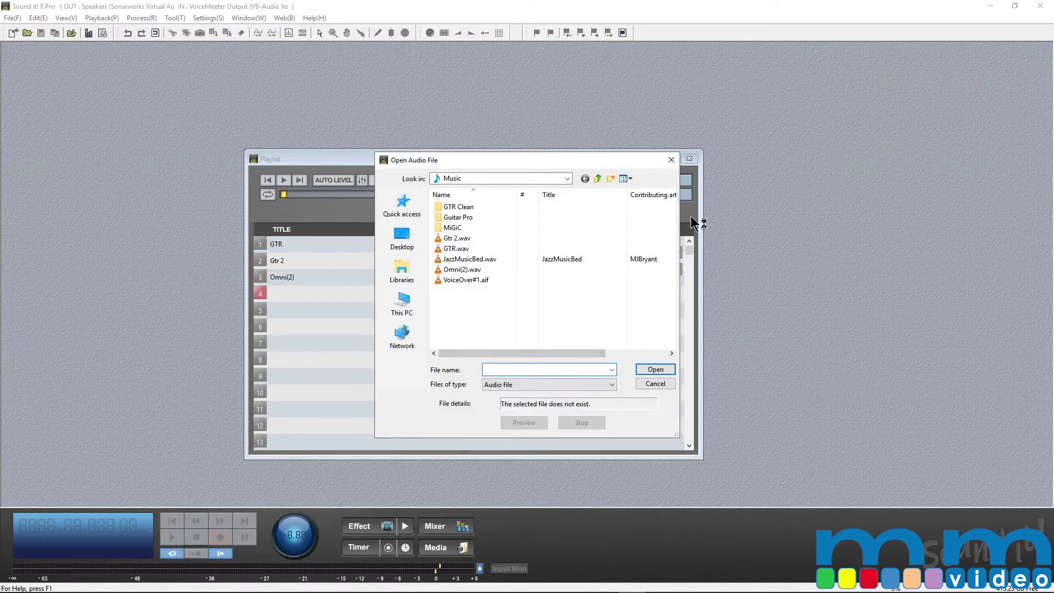
pyautogui.click(671, 160)
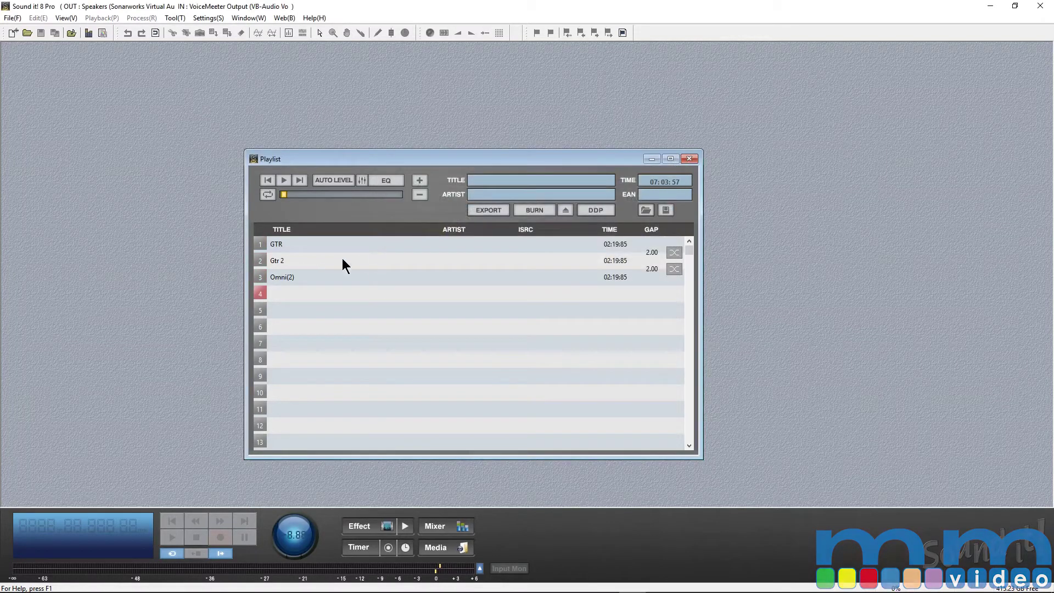
# Retitle the first playlist track GTR DRY
pyautogui.click(261, 278)
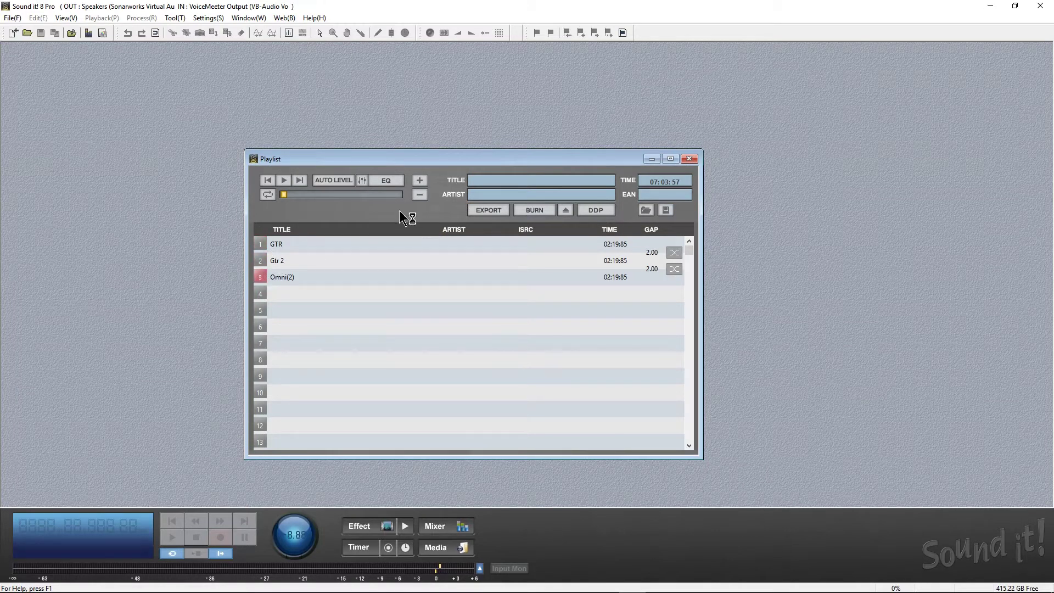
pyautogui.click(277, 245)
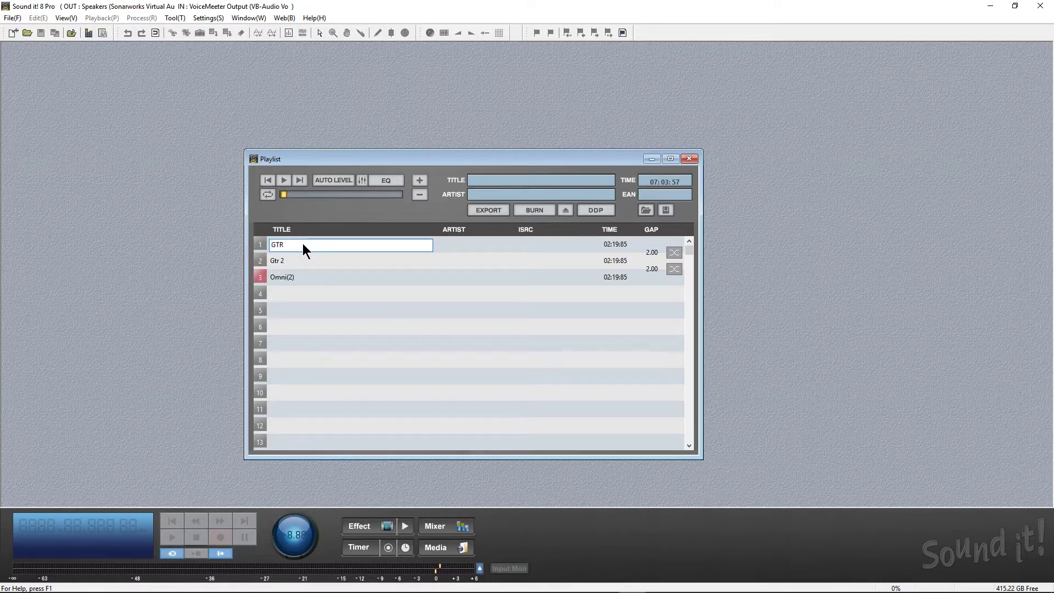
pyautogui.write('GTR DRY')
pyautogui.press('Return')
# Enter the first track's artist name and enlarge the Playlist window
pyautogui.click(431, 247)
pyautogui.click(463, 246)
pyautogui.write('Sevie Bee')
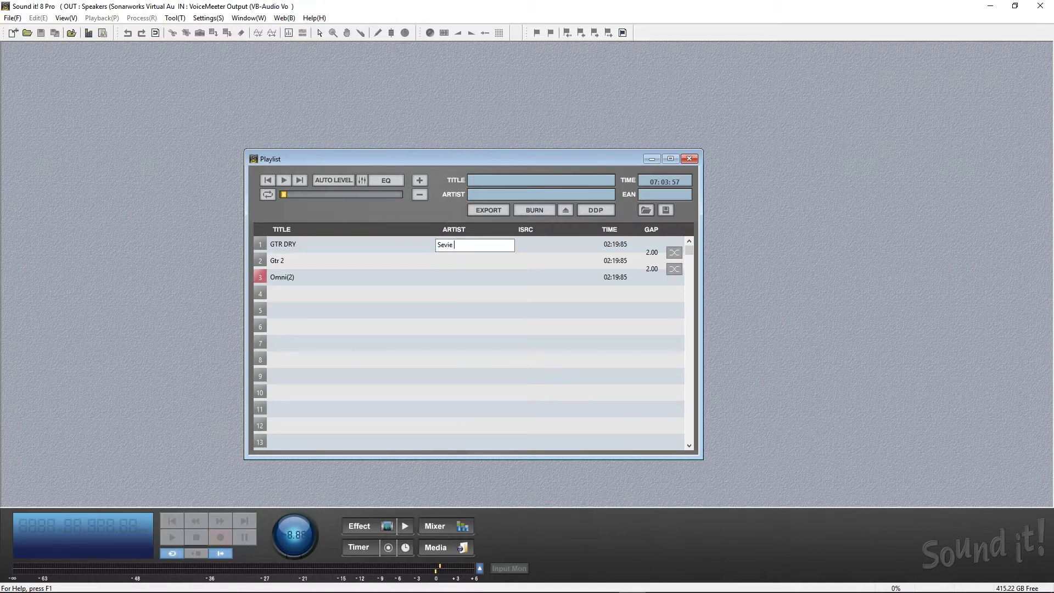
pyautogui.click(533, 244)
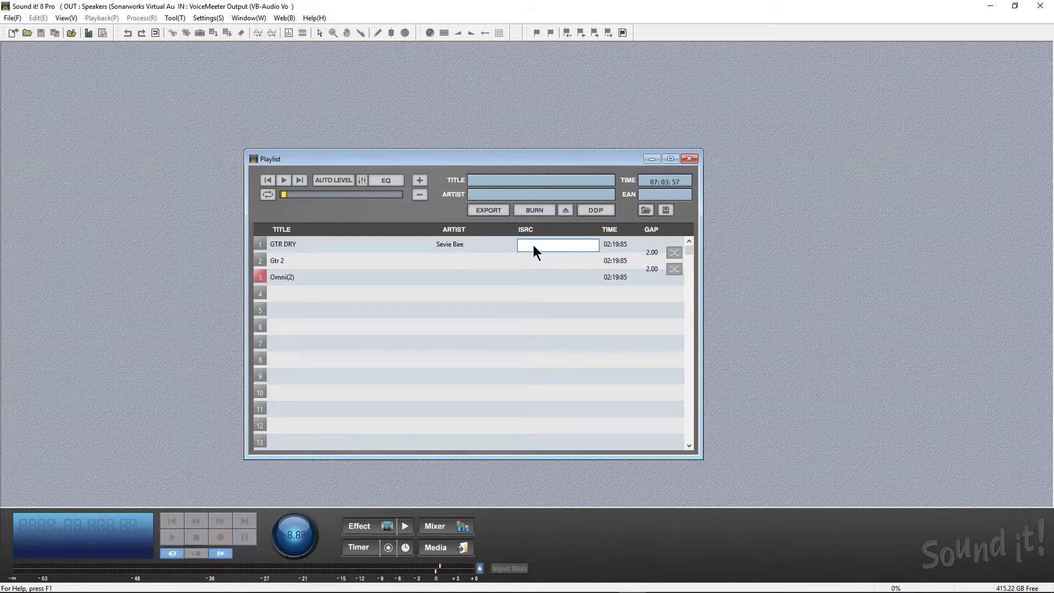
pyautogui.moveTo(702, 458); pyautogui.dragTo(781, 505)
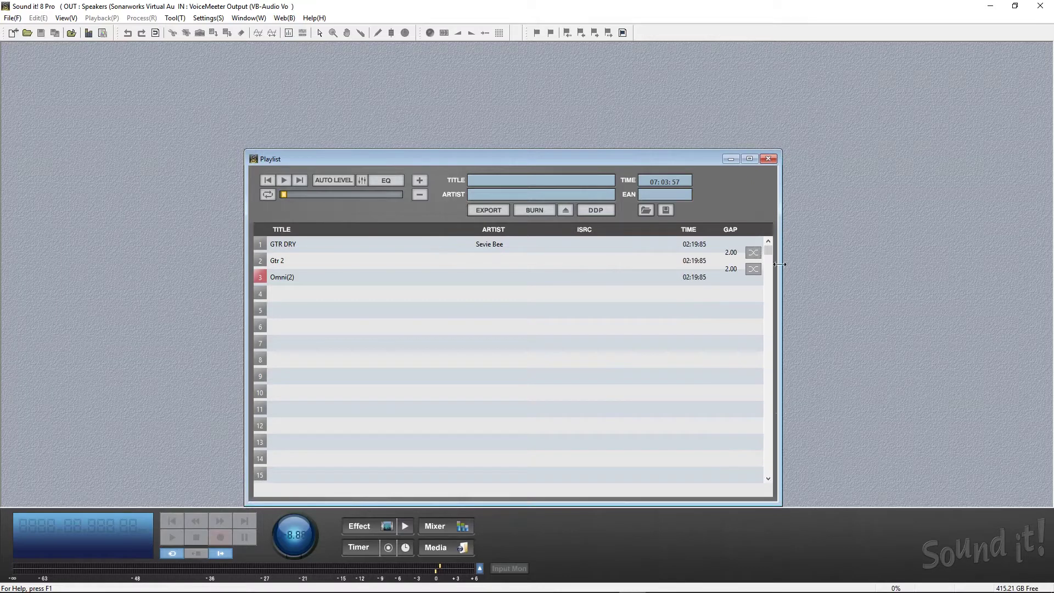
# Apply a cross-fade between tracks 1 and 2: fade out 10, 9-second overlap, fade in 10
pyautogui.click(730, 269)
pyautogui.click(753, 252)
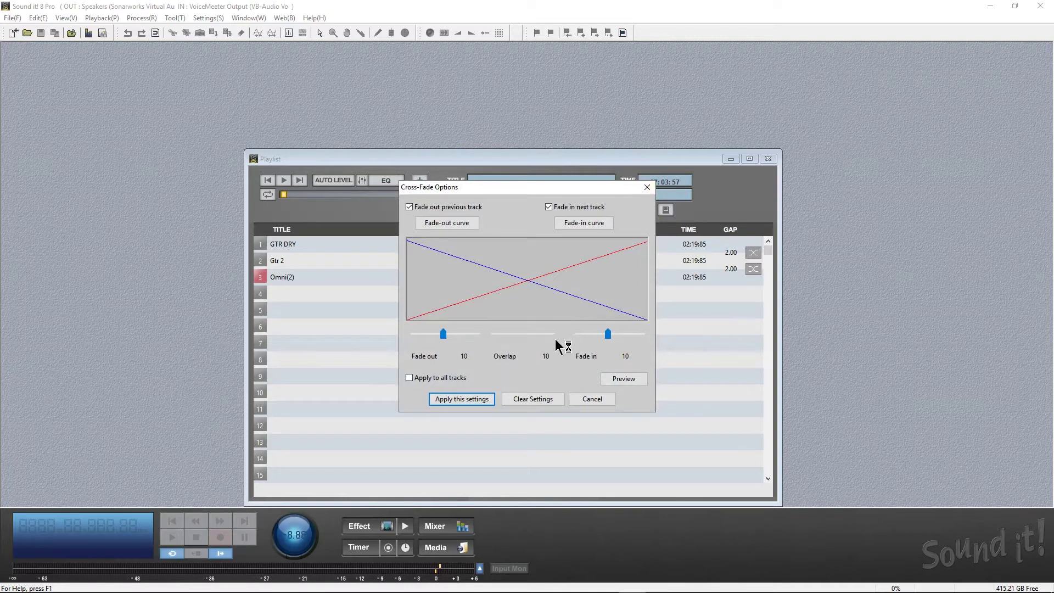
pyautogui.press('Escape')
pyautogui.click(278, 261)
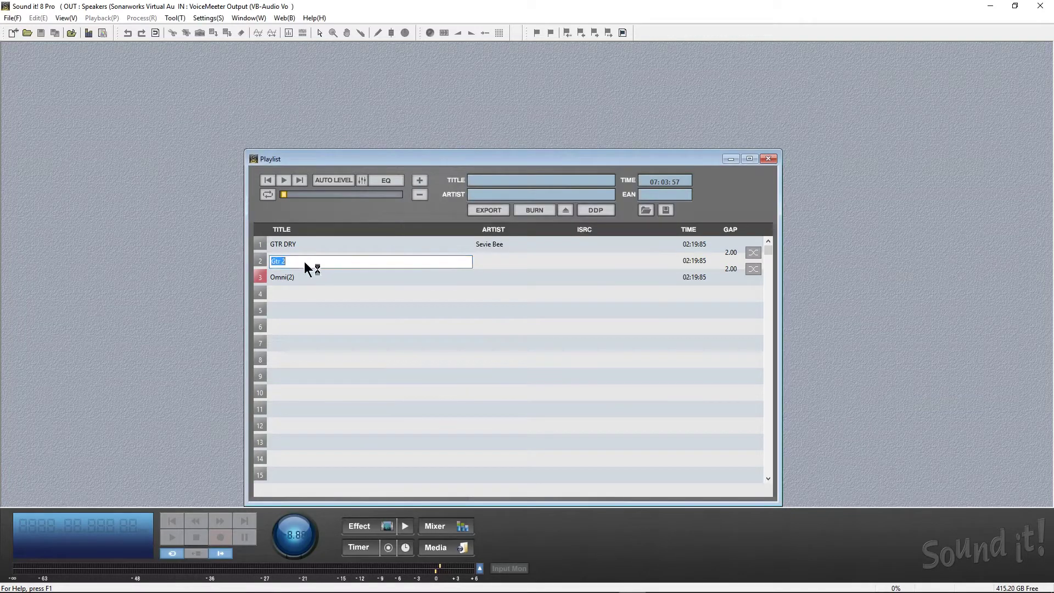
# Retitle the second and third tracks GTR Wet and GTR Room
pyautogui.write('GTR Wet')
pyautogui.click(285, 277)
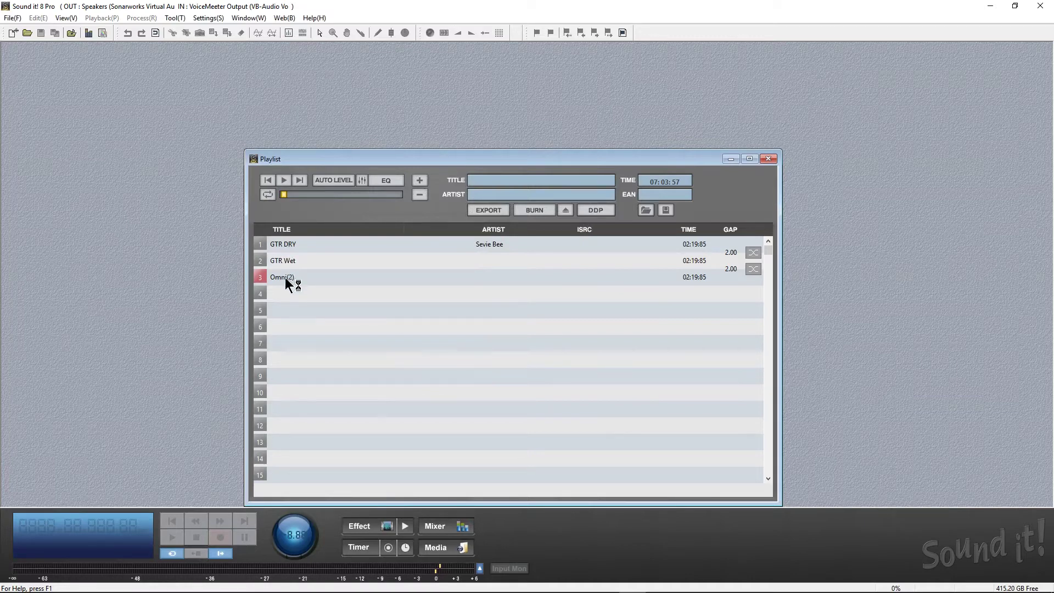
pyautogui.write('GTR Room')
pyautogui.press('Return')
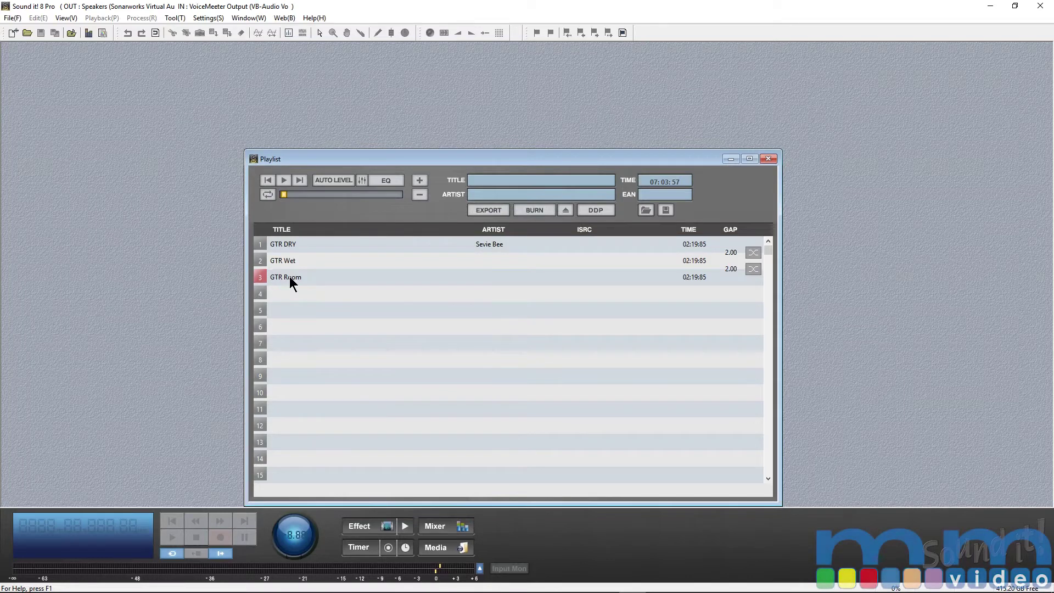
# Enter the same artist name for the GTR Wet and GTR Room tracks
pyautogui.click(479, 261)
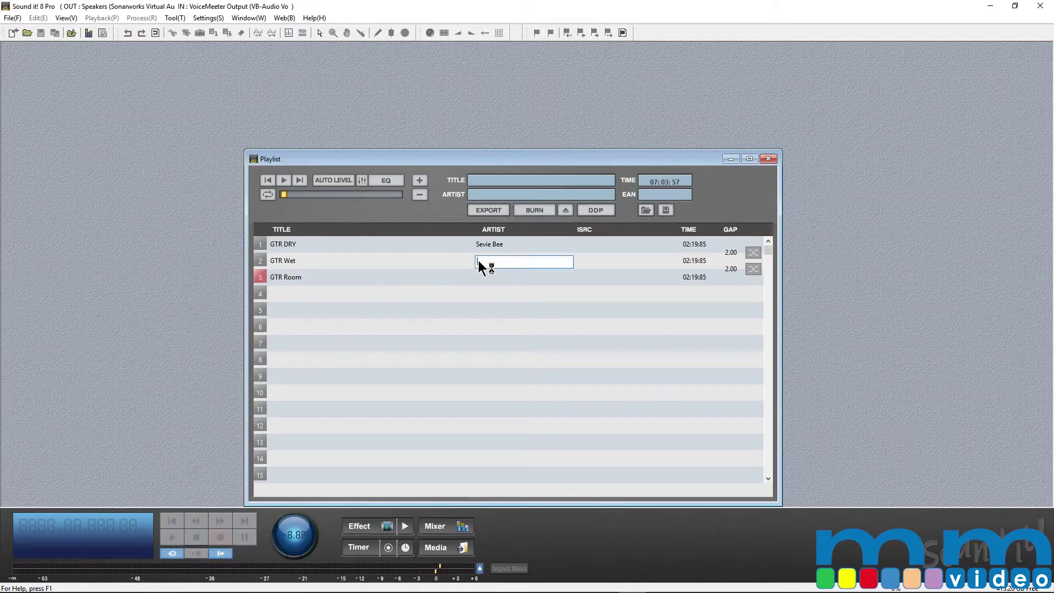
pyautogui.write('Stevie Bee')
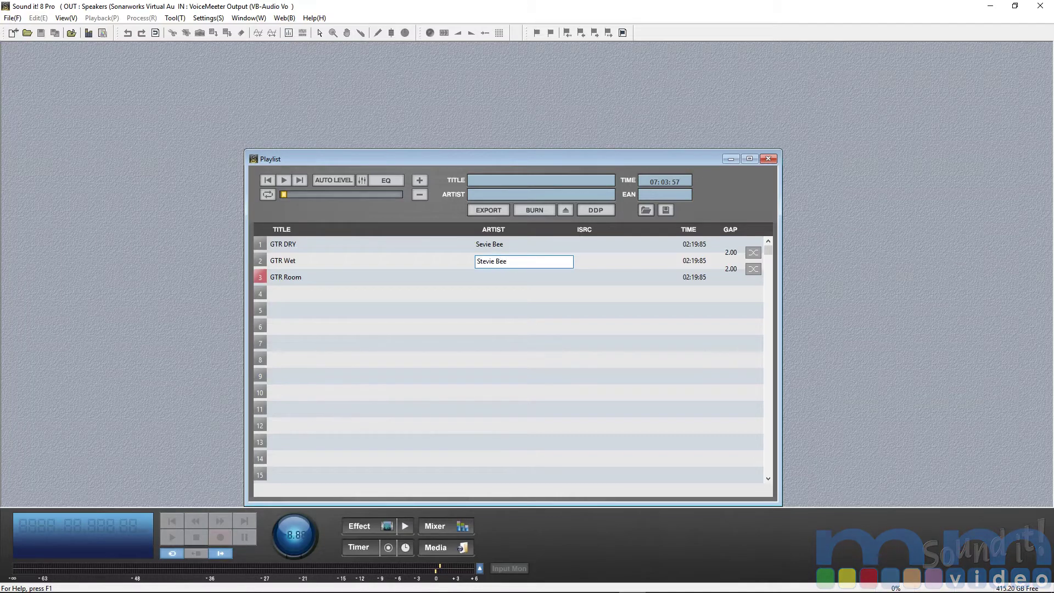
pyautogui.press('Return')
pyautogui.click(488, 276)
pyautogui.write('S')
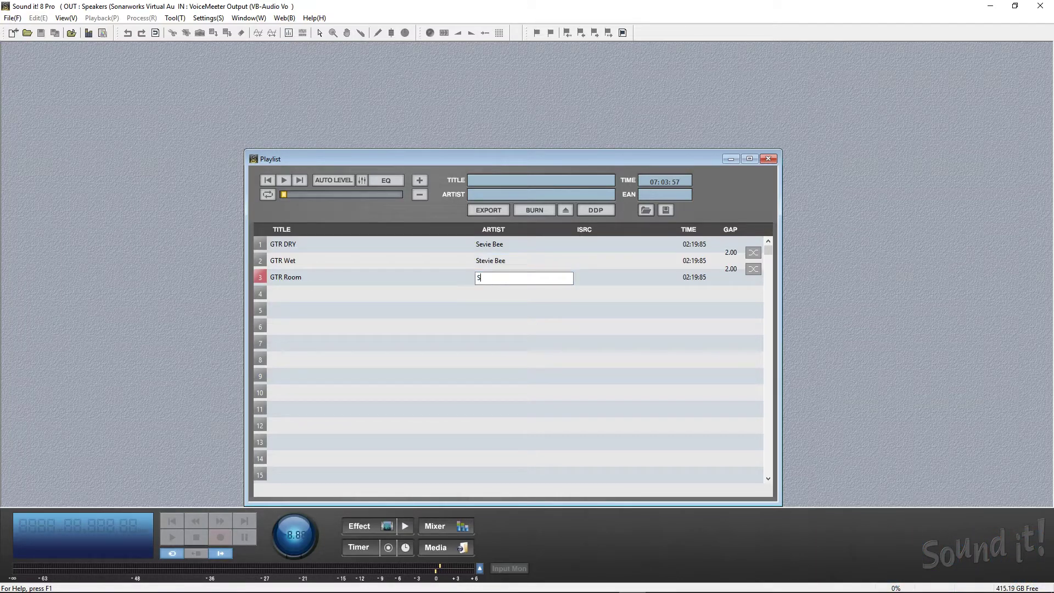
pyautogui.write('tevie Bee')
pyautogui.press('Return')
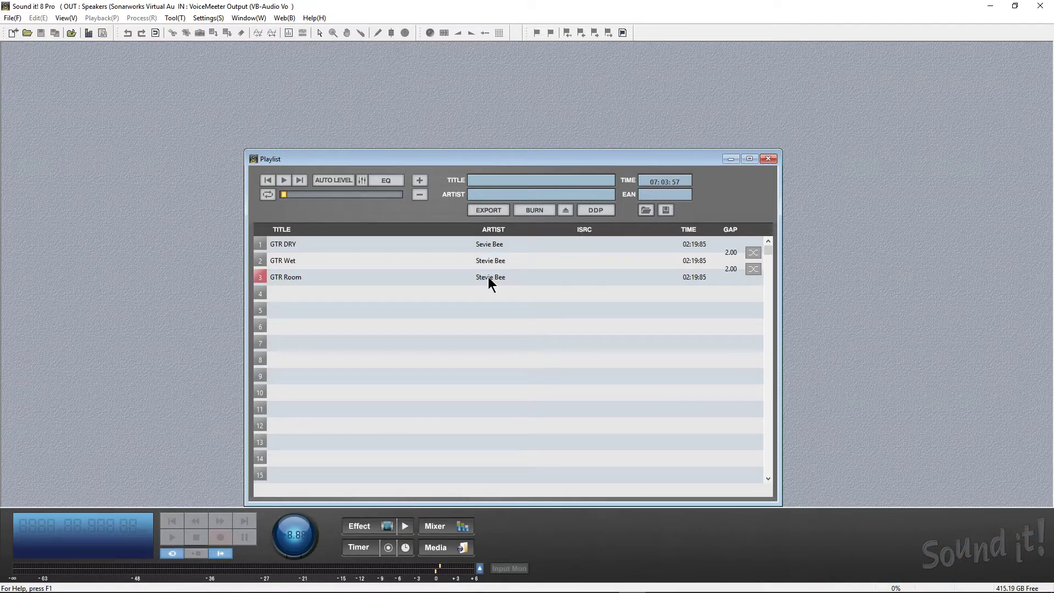
# Set the playlist's graphic equalizer to the FLAT preset, after trying DANCE, and close it
pyautogui.click(333, 181)
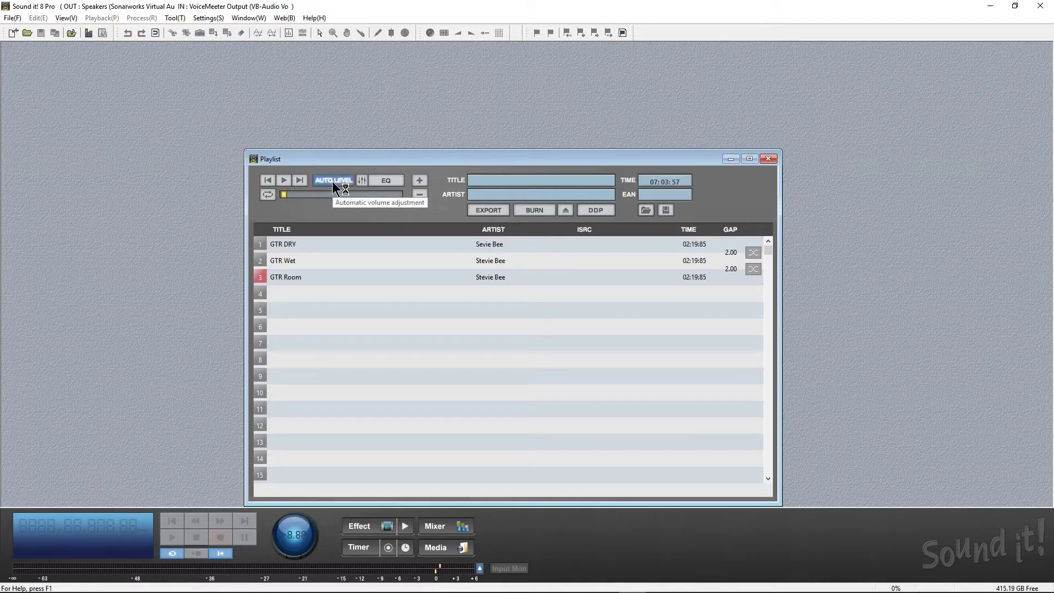
pyautogui.click(361, 180)
pyautogui.click(626, 228)
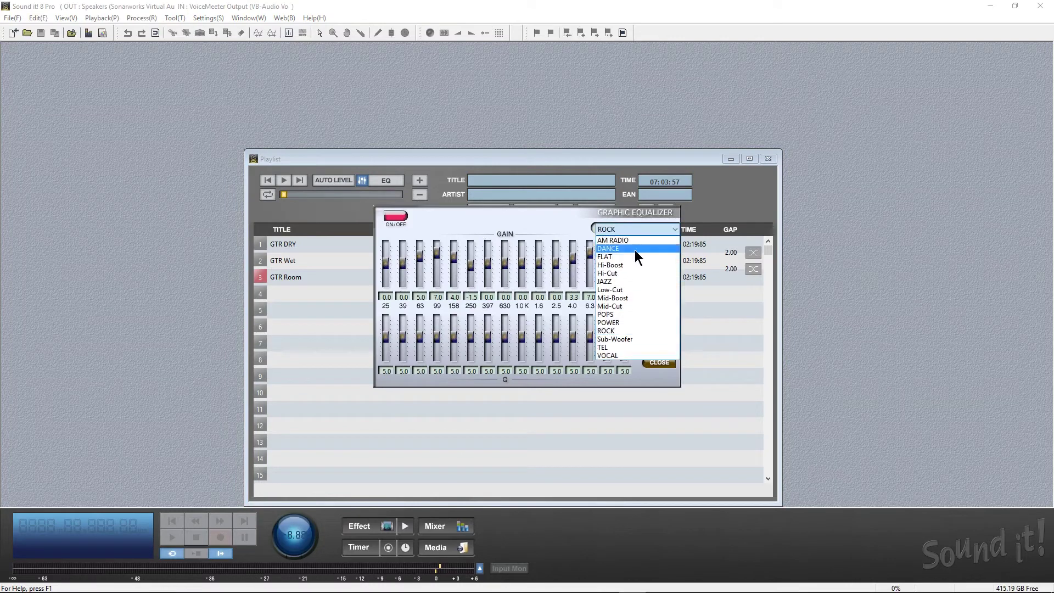
pyautogui.click(626, 245)
pyautogui.click(630, 229)
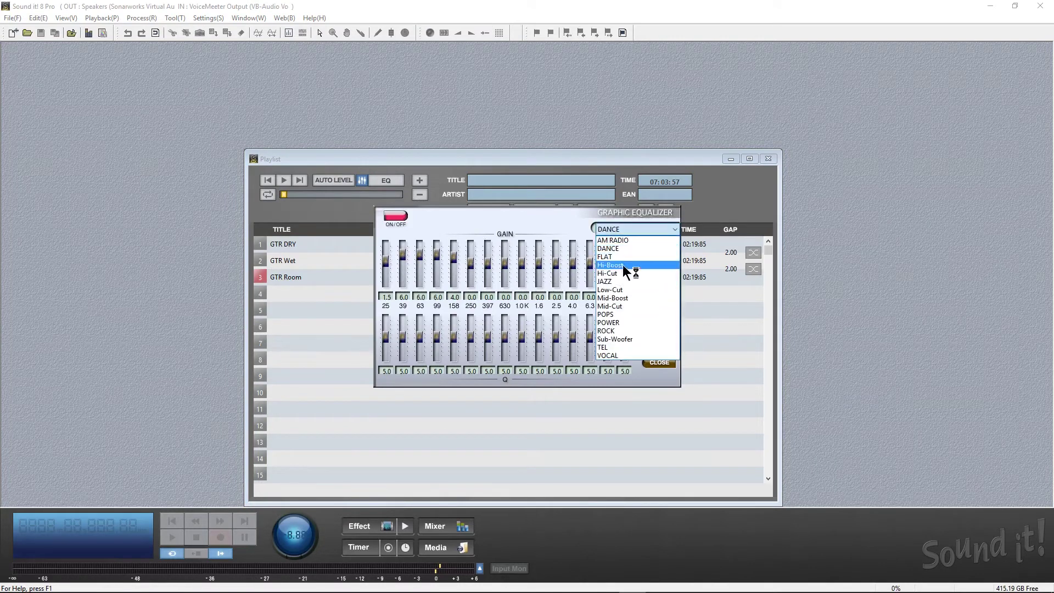
pyautogui.click(614, 257)
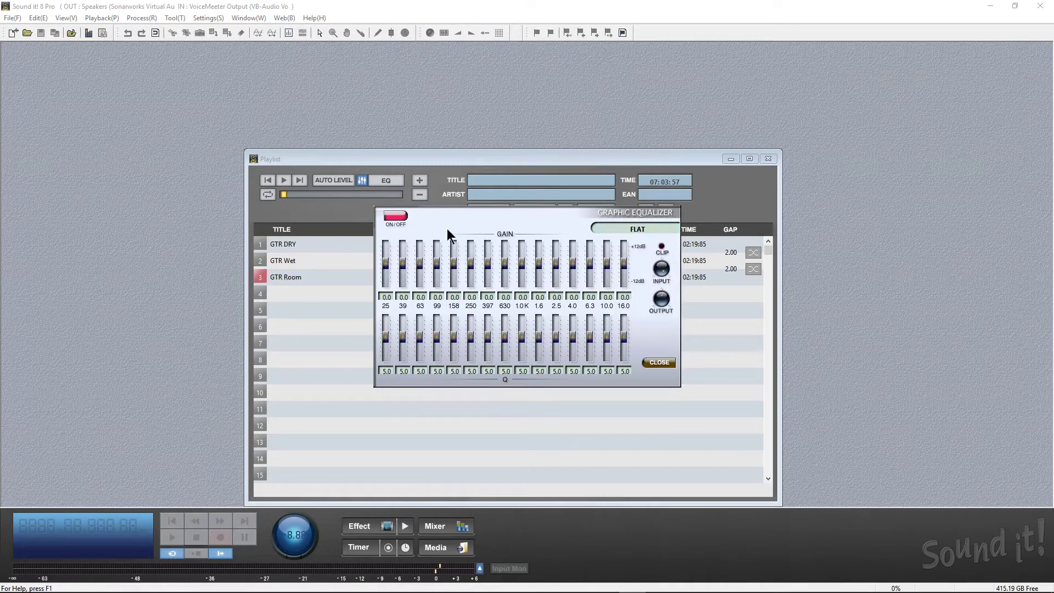
pyautogui.click(658, 362)
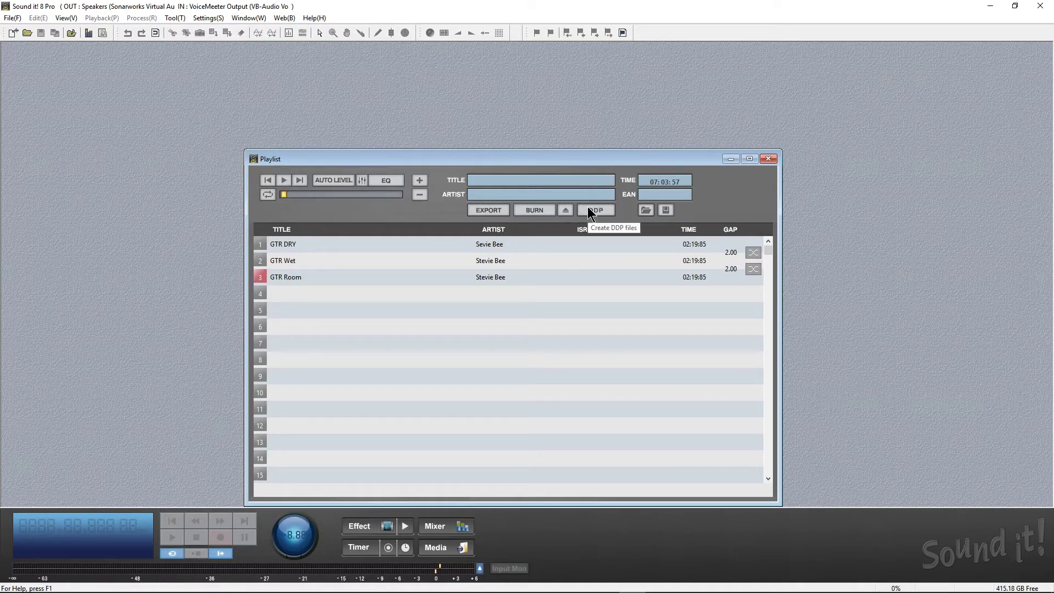
# Open the export options and check all three tracks for export
pyautogui.click(493, 213)
pyautogui.click(364, 240)
pyautogui.click(364, 250)
pyautogui.click(417, 231)
pyautogui.click(416, 248)
pyautogui.click(416, 240)
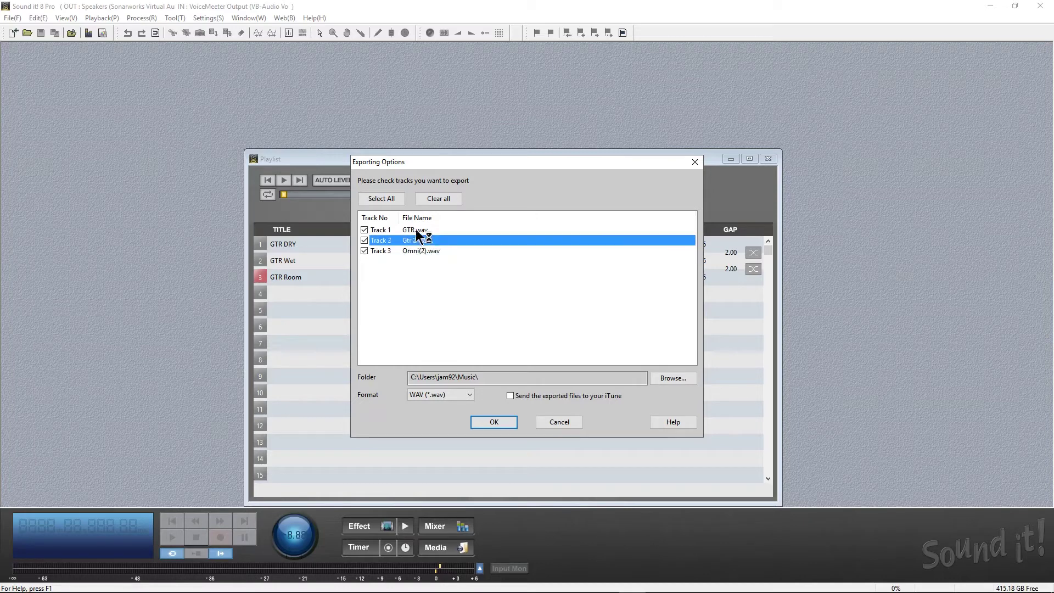
pyautogui.click(416, 231)
# Set the export format to AAC (*.m4a), disable the iTunes option, and export
pyautogui.click(453, 395)
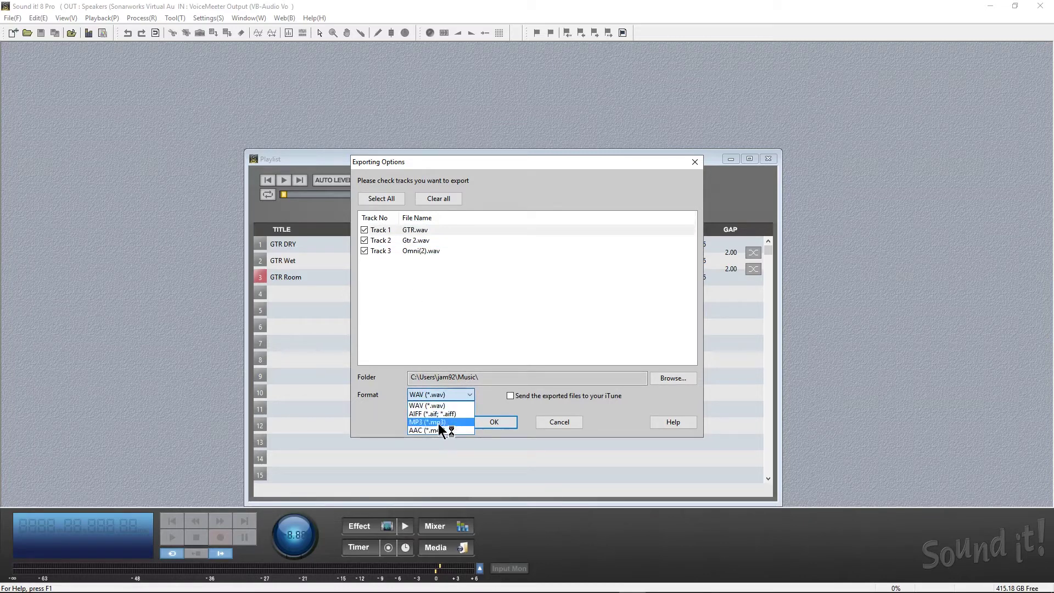
pyautogui.click(557, 408)
pyautogui.click(509, 395)
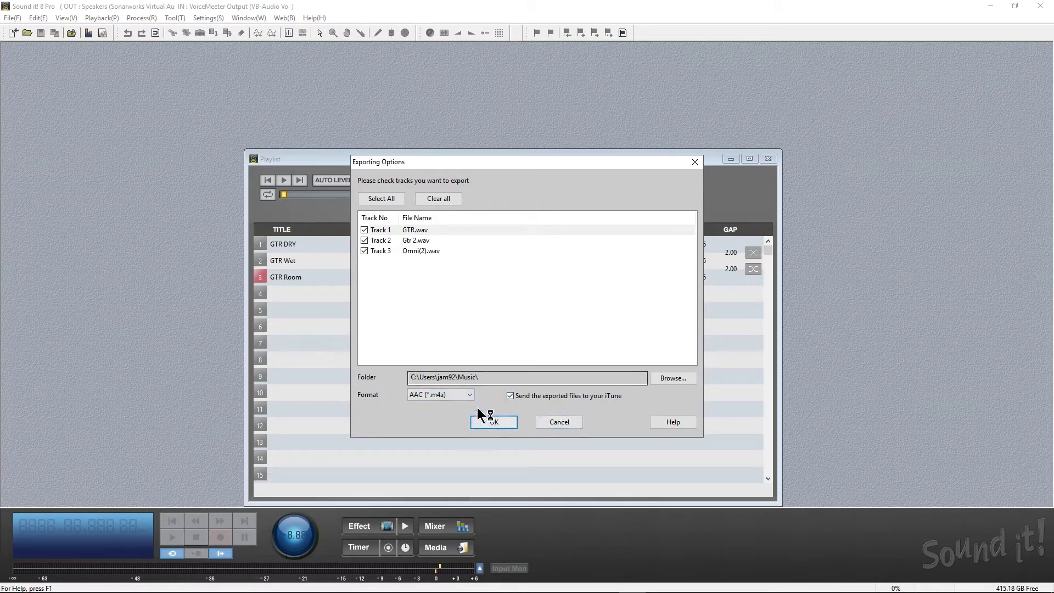
pyautogui.click(465, 395)
pyautogui.click(442, 406)
pyautogui.click(456, 395)
pyautogui.click(431, 431)
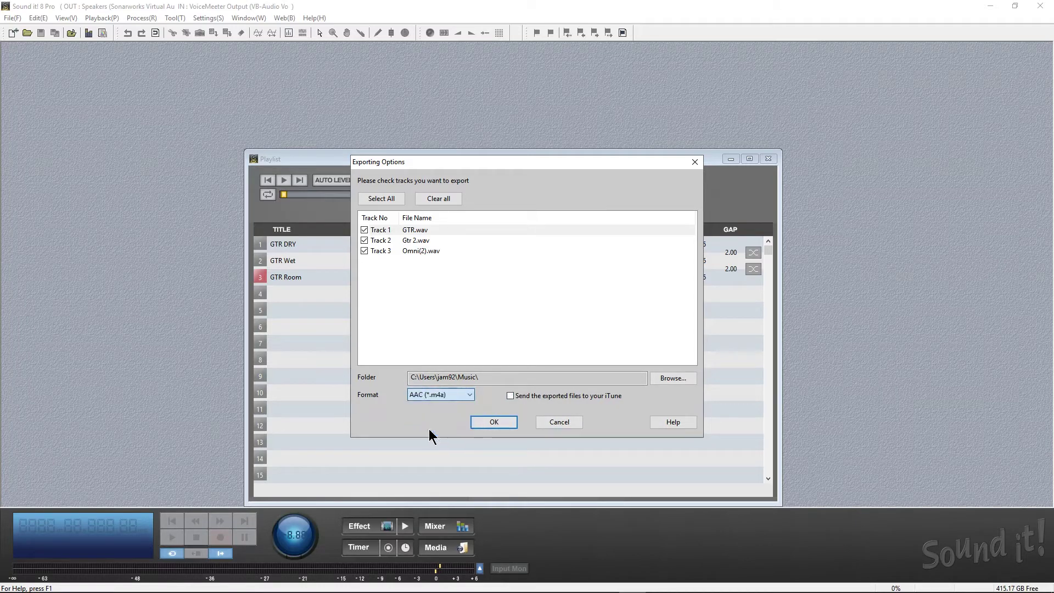
pyautogui.click(493, 422)
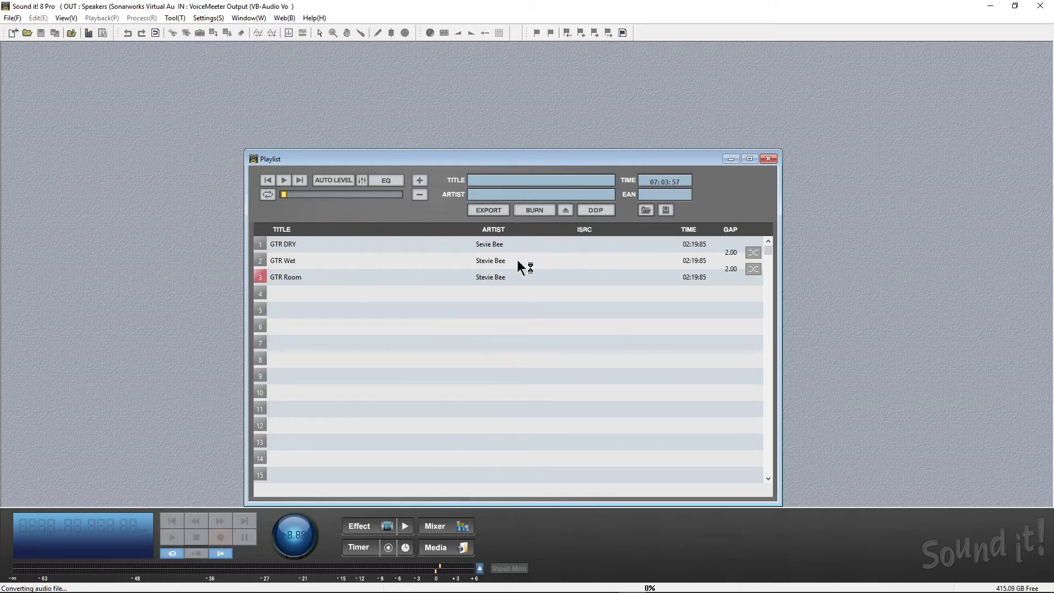
# Create the playlist's DDP files in My Music, then close the folder window showing them
pyautogui.click(598, 212)
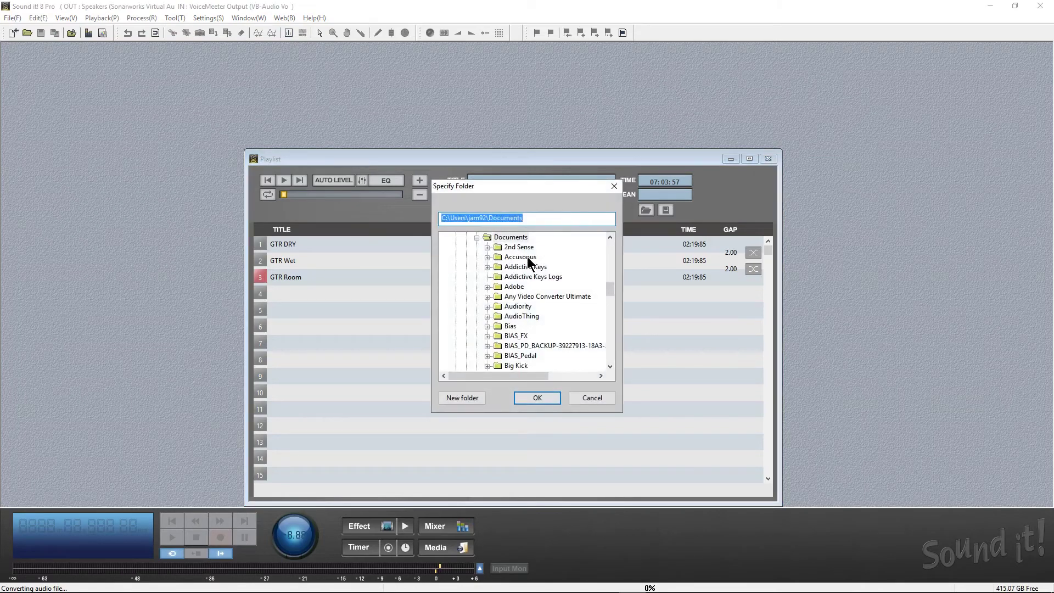
pyautogui.scroll(-7, 489, 288)
pyautogui.scroll(-2, 511, 328)
pyautogui.click(516, 306)
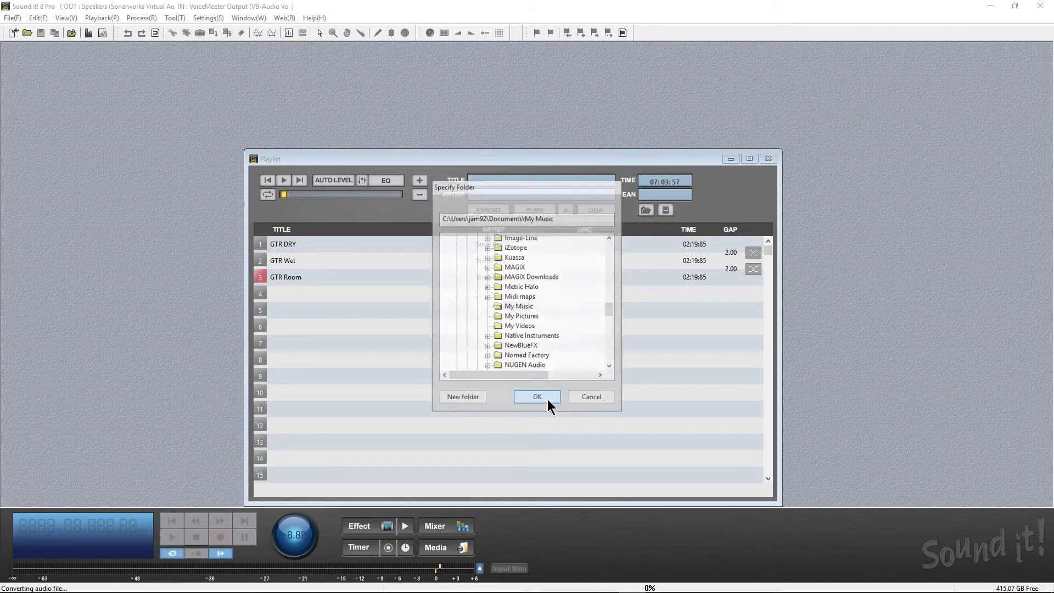
pyautogui.click(537, 397)
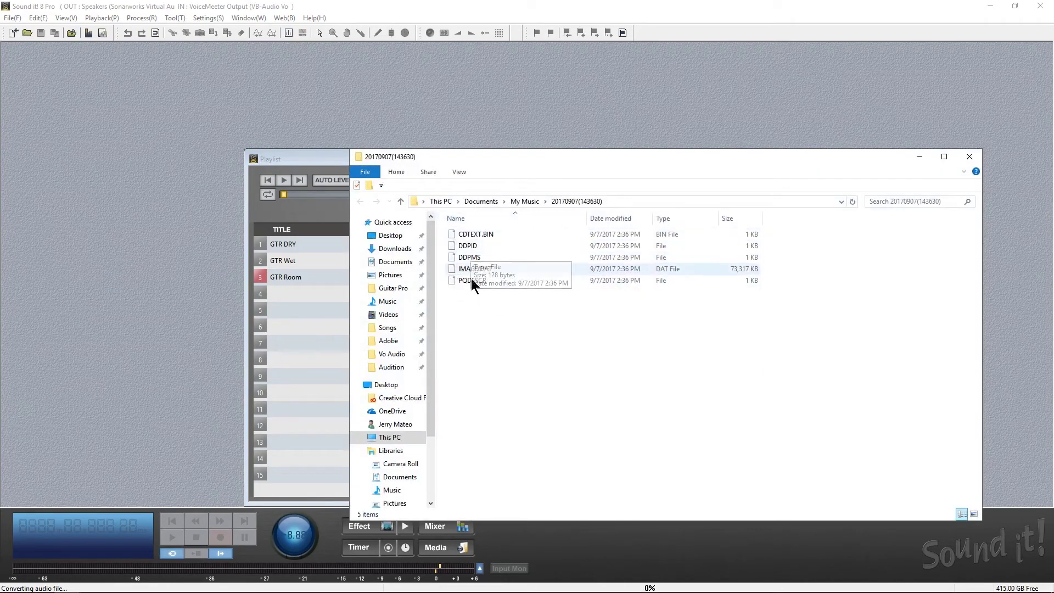
pyautogui.click(969, 157)
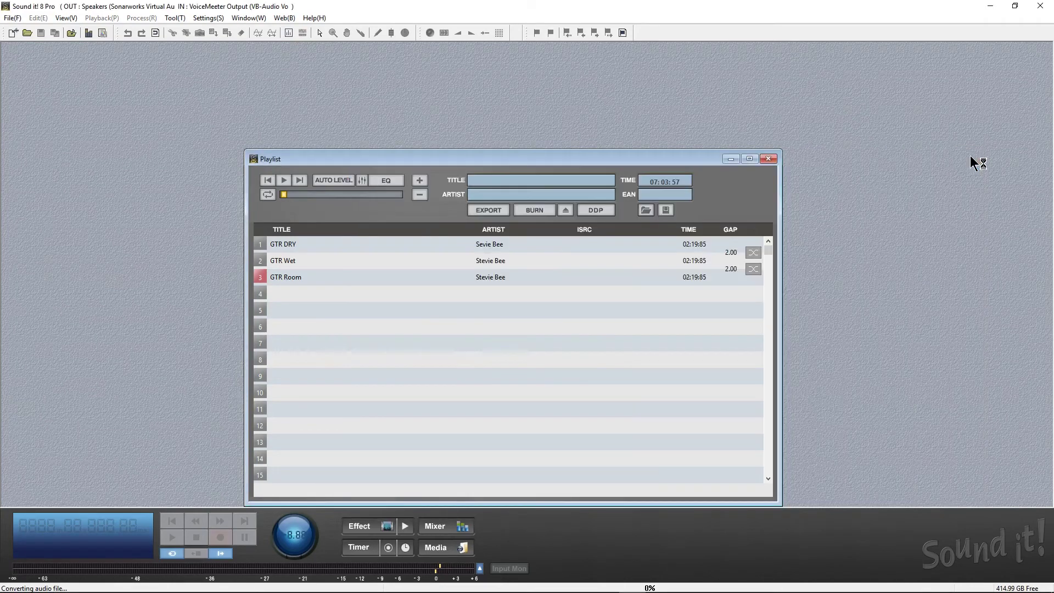